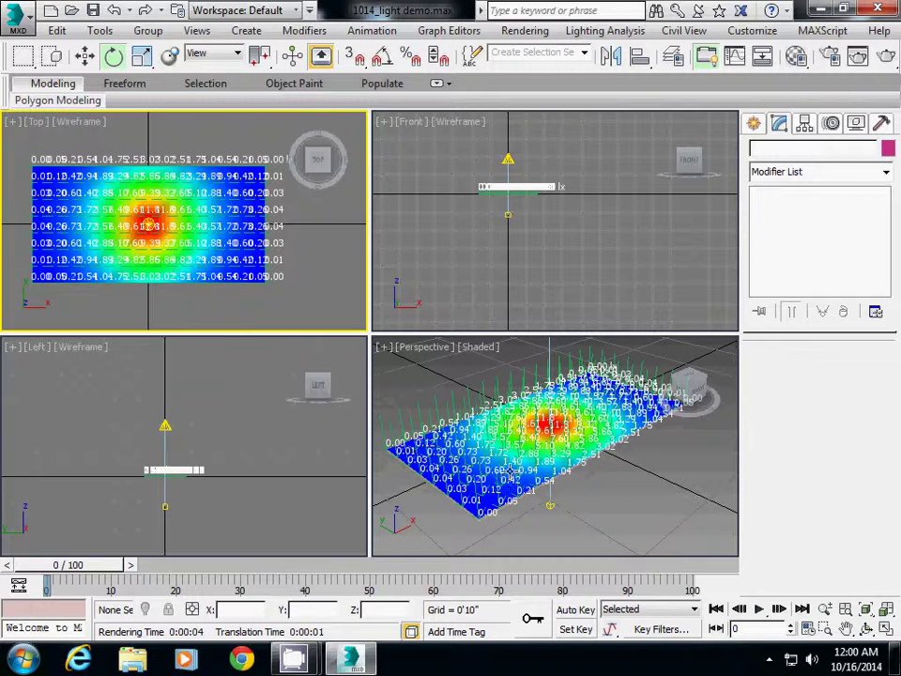
Orbit the Perspective view to see the colour-coded light meter grid from a new angle.
mouse_move(549, 450)
alt+middle_down()
mouse_move(535, 450)
mouse_move(568, 465)
alt+middle_up()
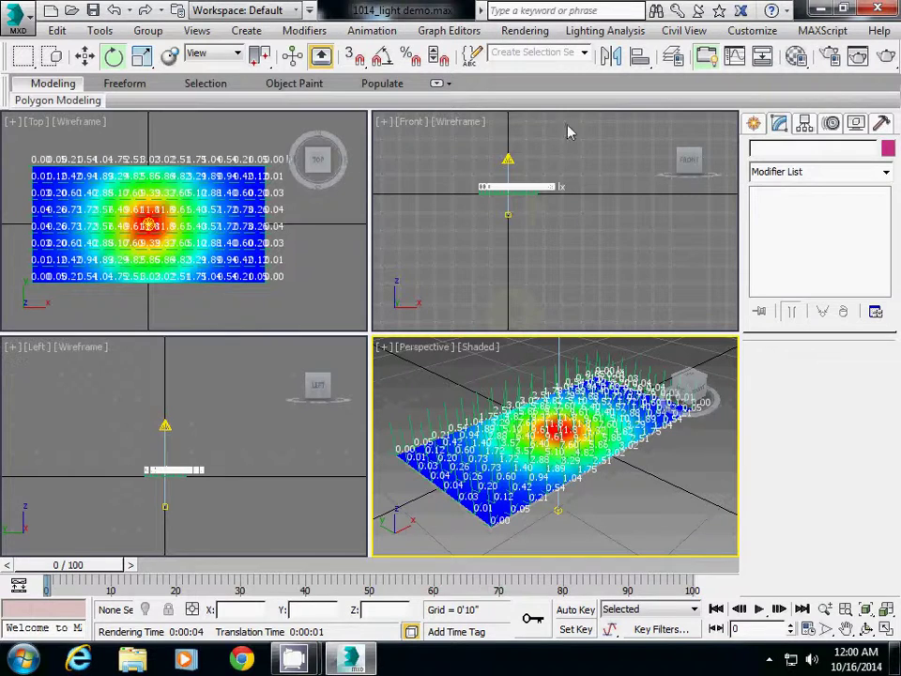
Open the Lighting Analysis Assistant and scroll its Analysis Output tab to Image Overlay.
click(601, 31)
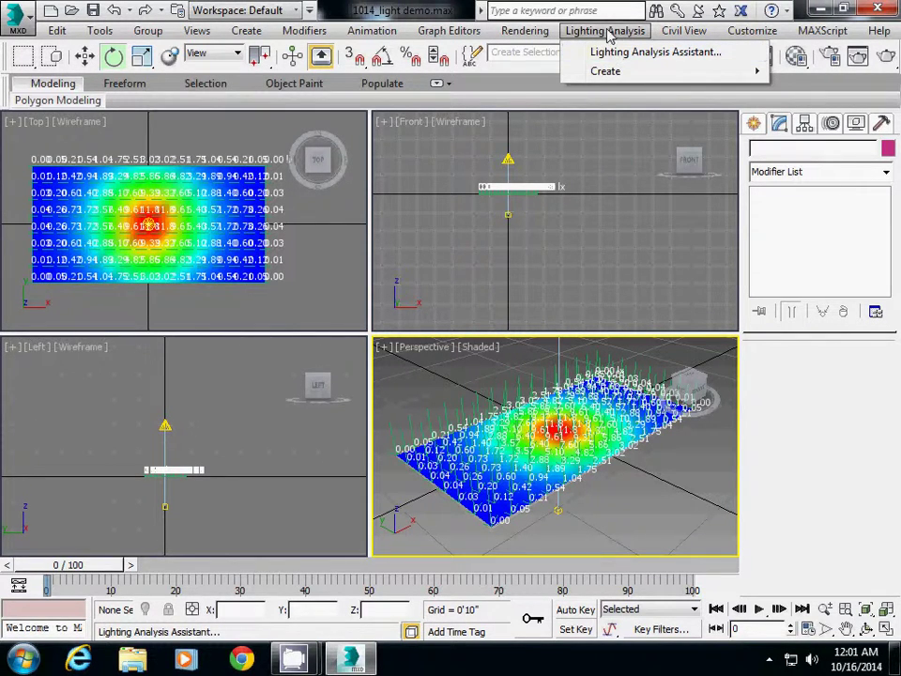
click(632, 53)
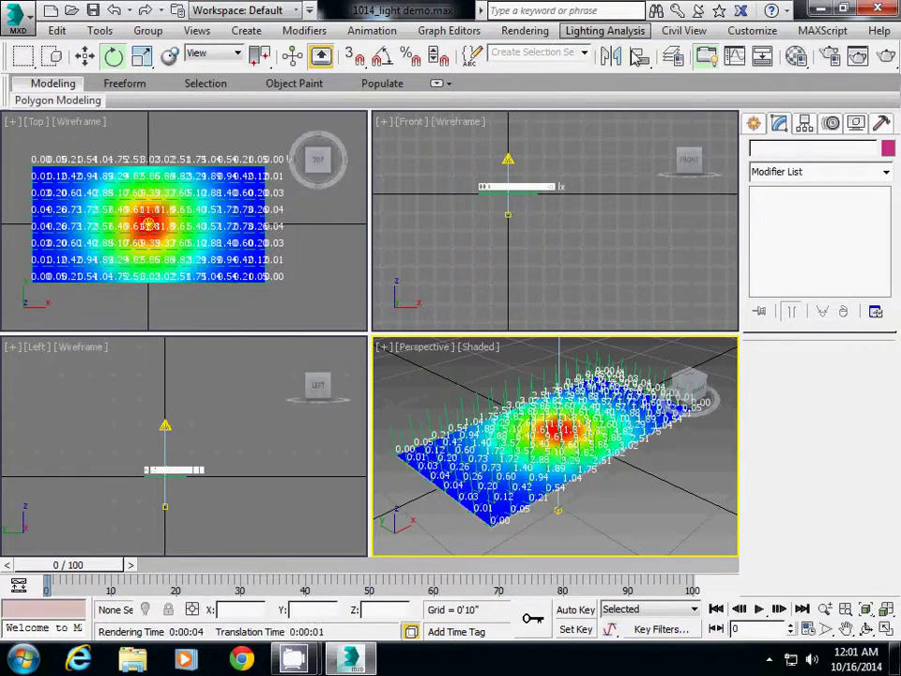
drag(579, 100, 421, 80)
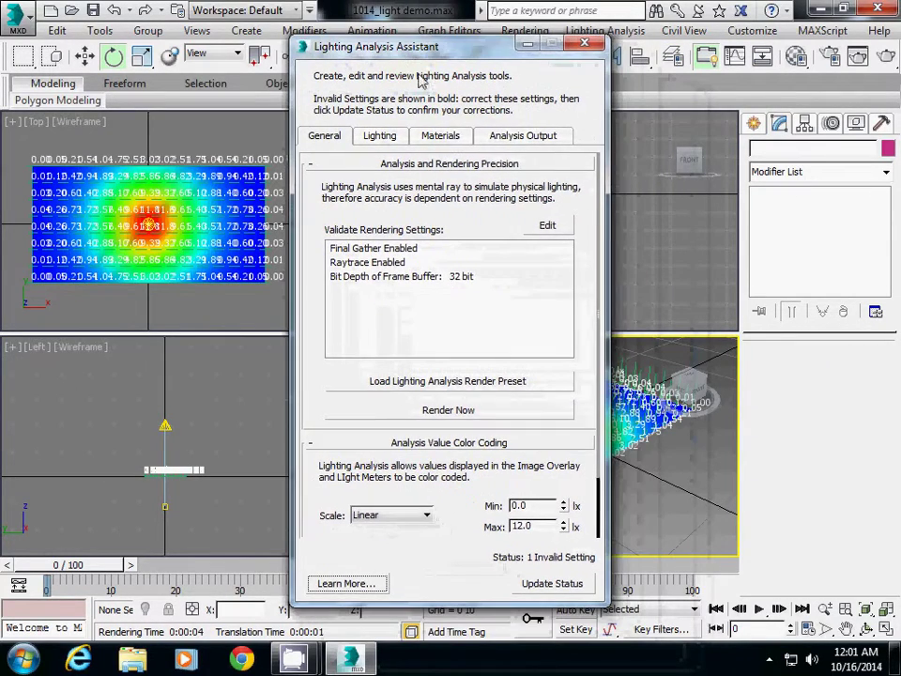
click(514, 137)
scroll(328, 434, down, 3)
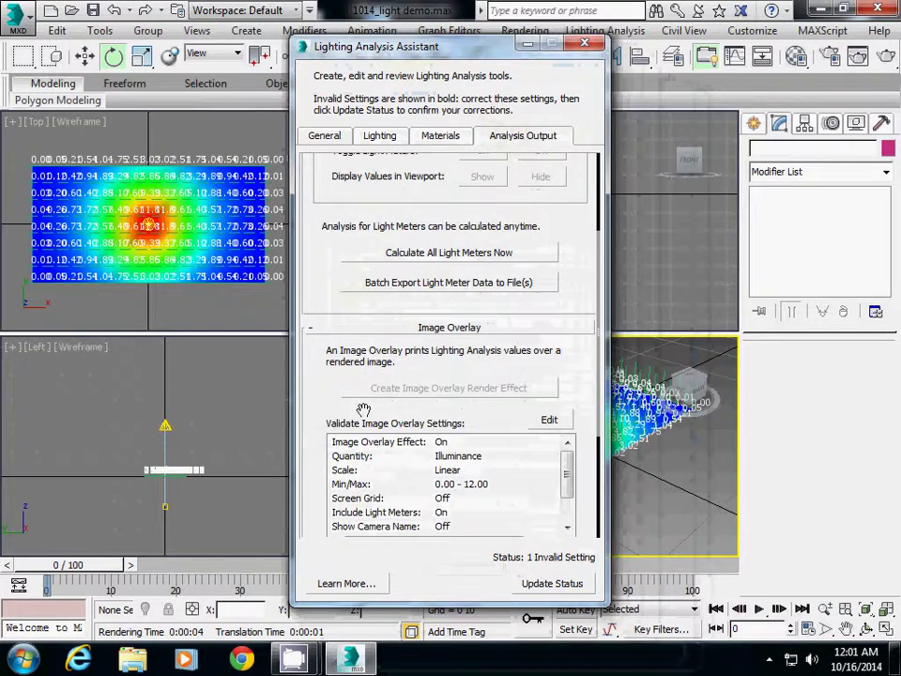
scroll(422, 413, down, 2)
scroll(450, 413, down, 4)
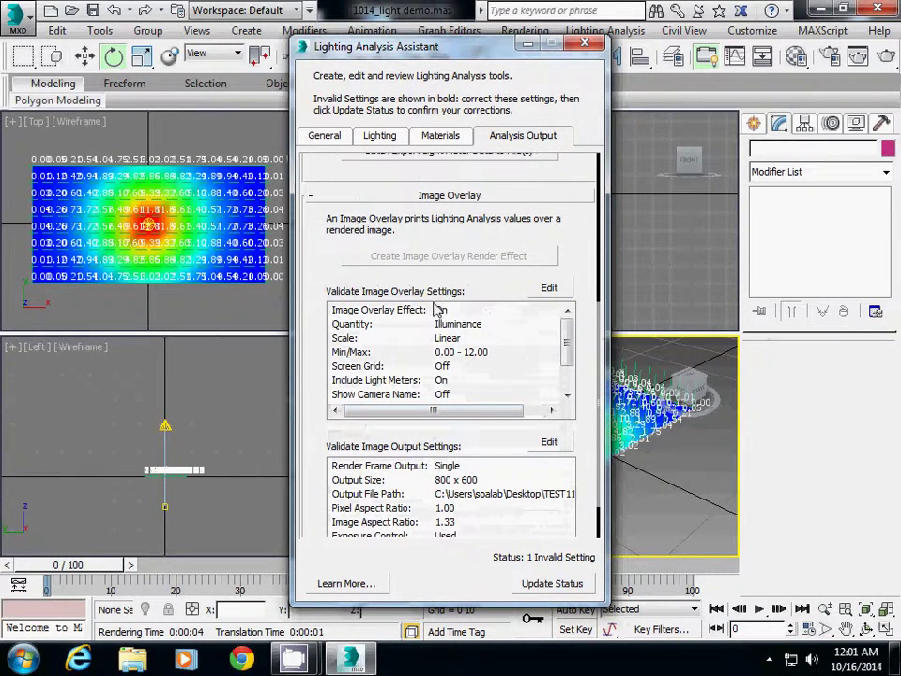
Edit the image overlay and select the Lighting Analysis Image Overlay effect in Environment and Effects.
click(546, 289)
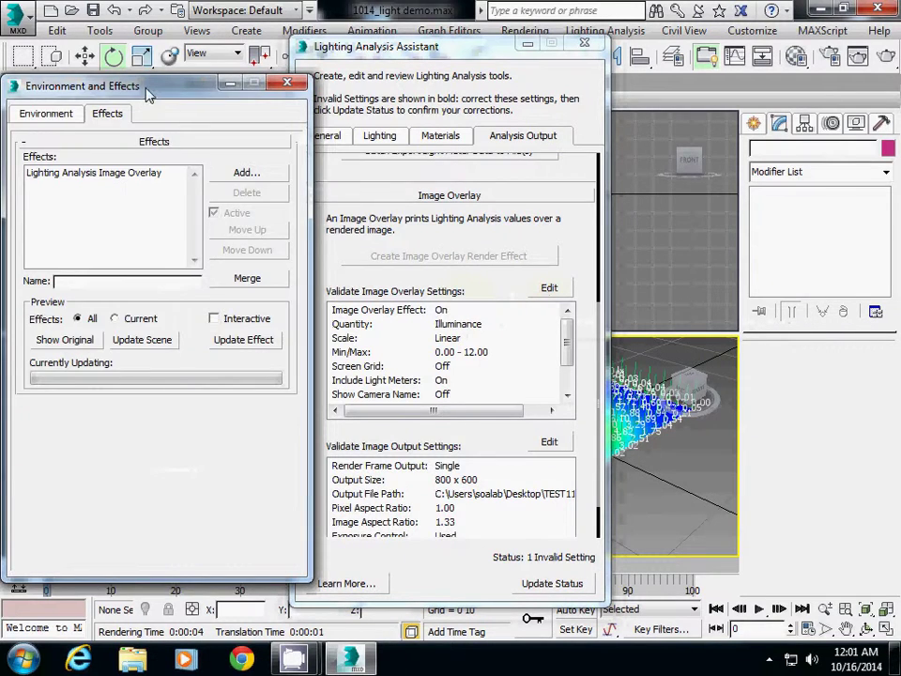
drag(148, 94, 286, 79)
click(249, 161)
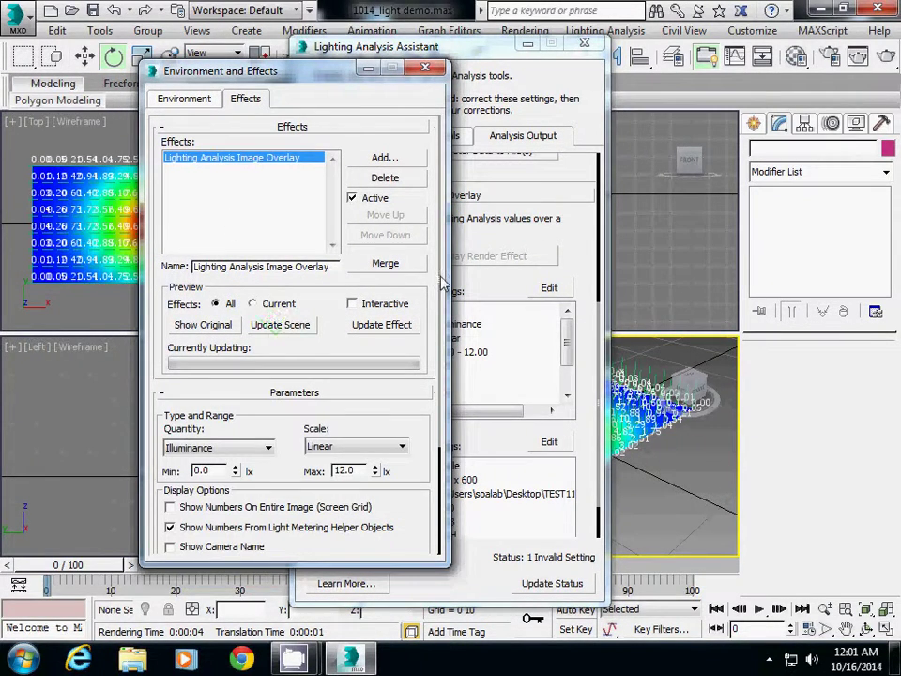
scroll(286, 375, down, 5)
Turn off Screen Grid numbers and turn on Light Metering Helper numbers.
click(171, 367)
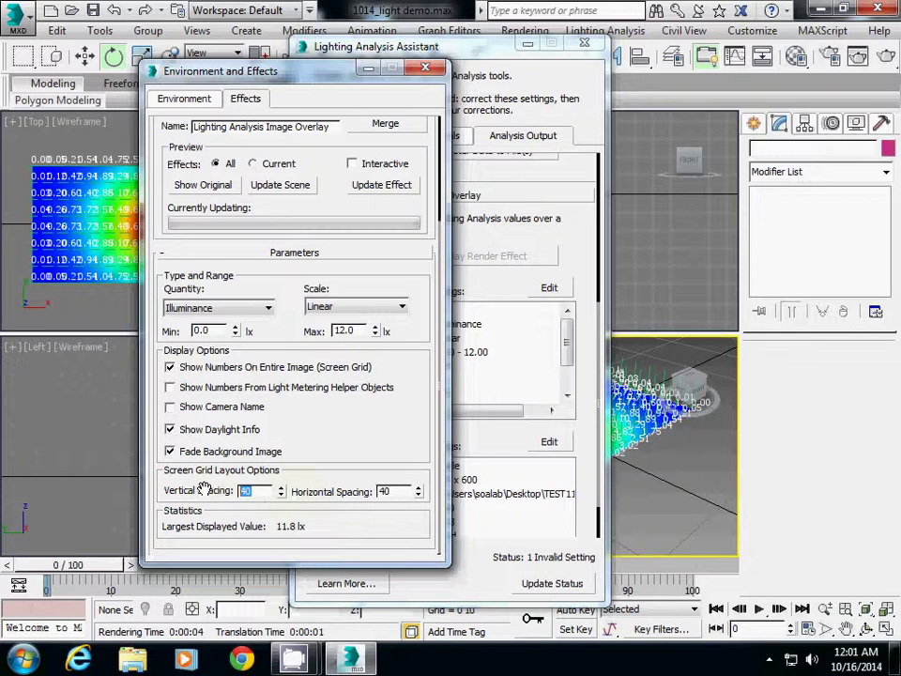
click(392, 490)
click(189, 388)
click(170, 367)
double_click(265, 492)
double_click(390, 491)
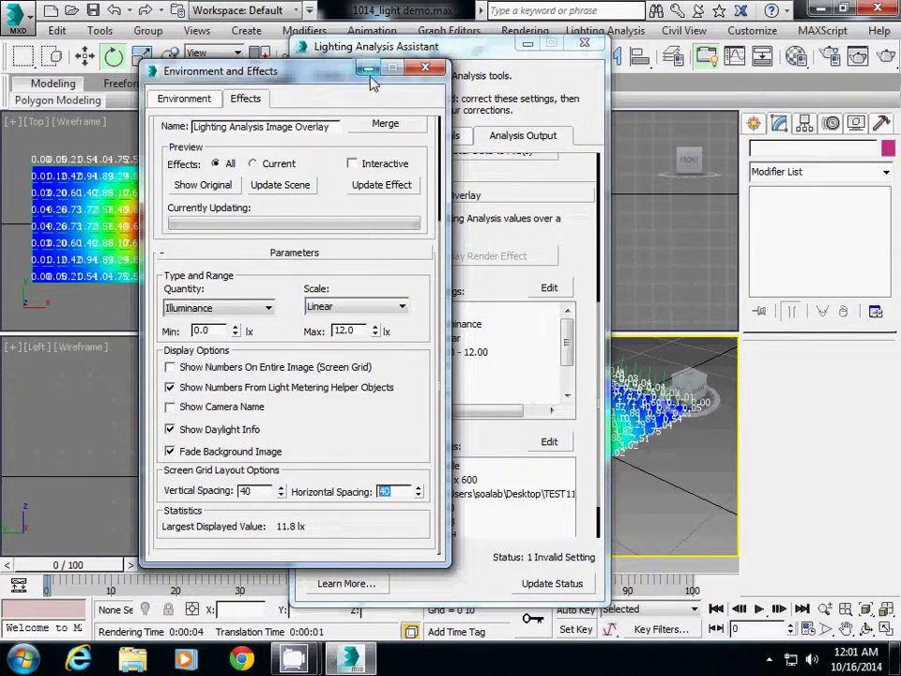
Close Environment and Effects and open the Image Output settings in Render Setup.
click(425, 69)
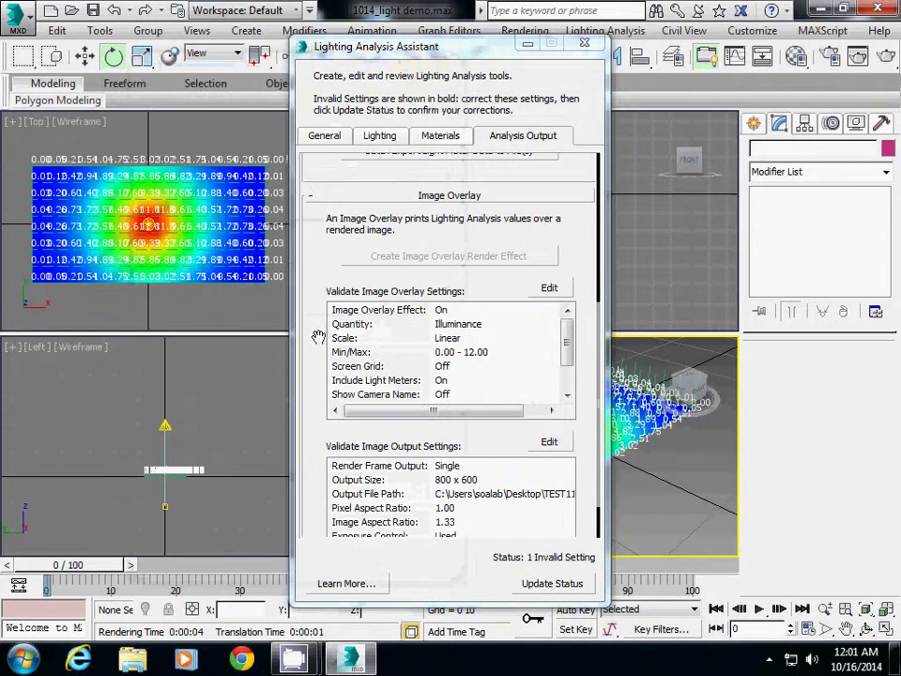
scroll(319, 337, down, 2)
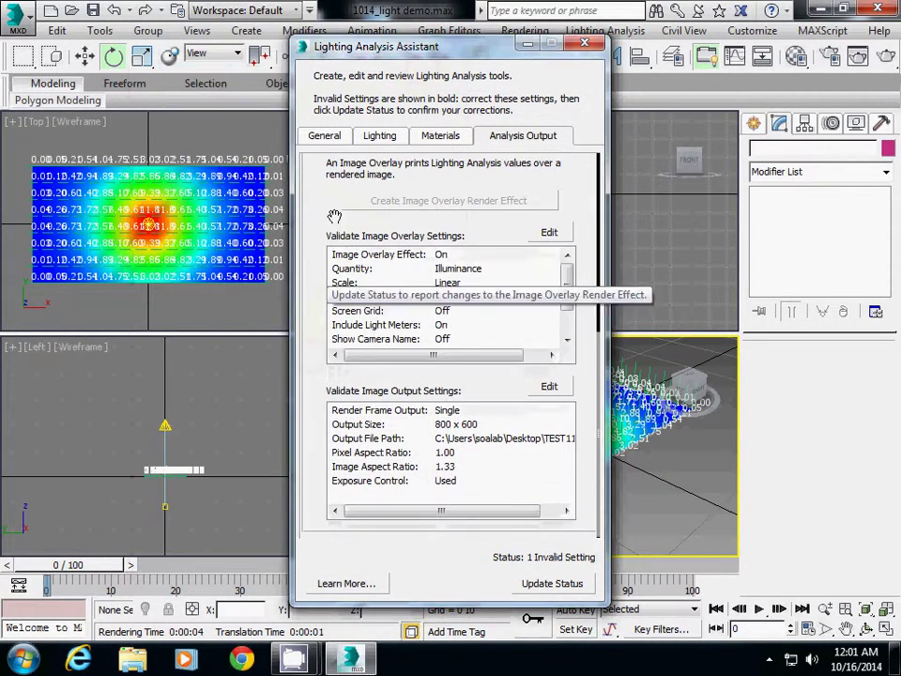
click(549, 386)
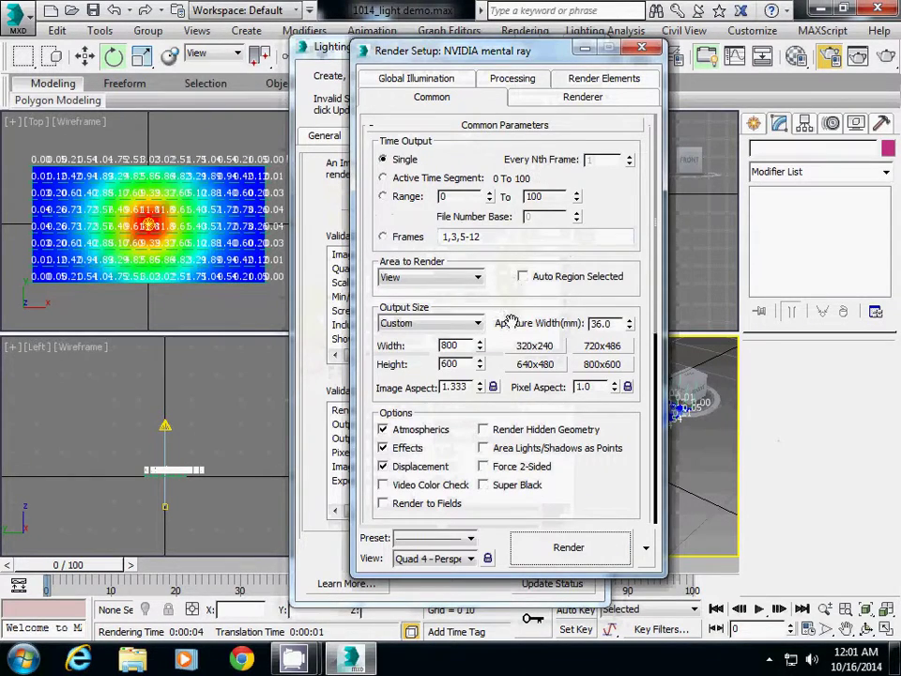
scroll(441, 188, down, 2)
scroll(469, 244, down, 1)
scroll(545, 319, down, 2)
scroll(553, 274, down, 3)
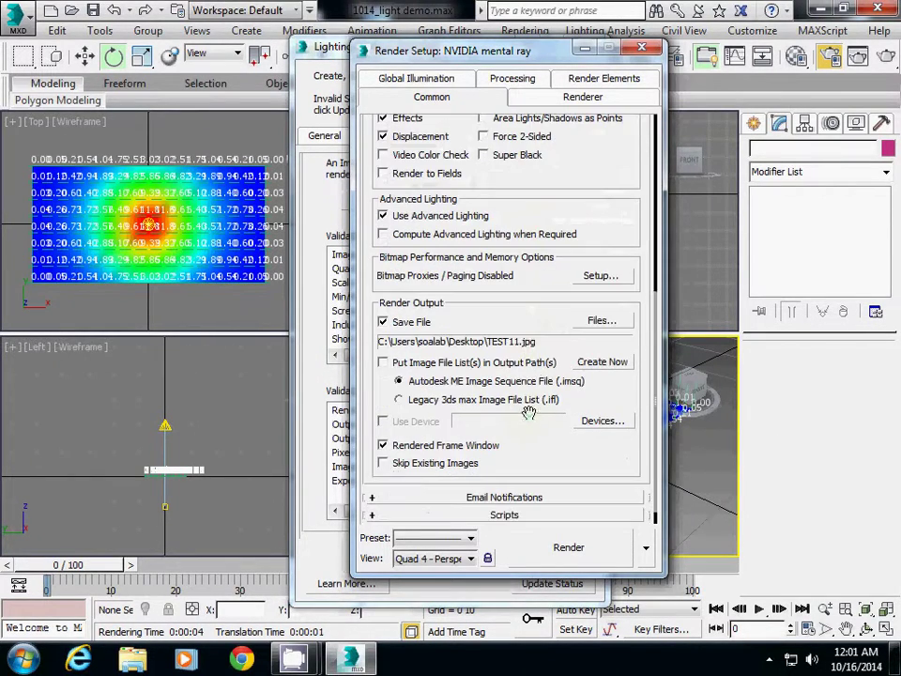
Set the render output file to TEST12.jpg and make the Top viewport active.
click(601, 320)
click(512, 418)
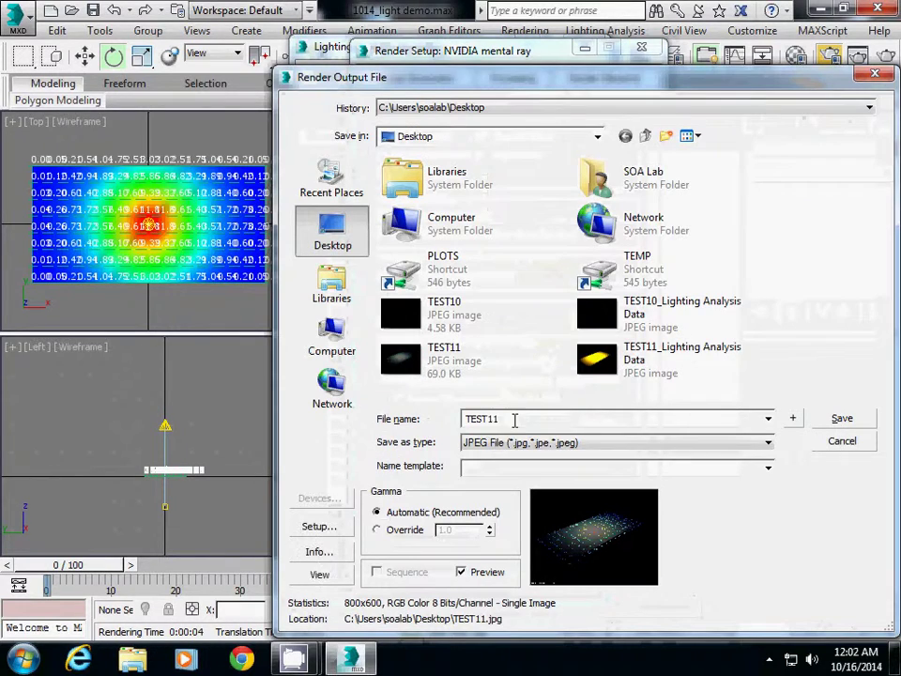
key(BackSpace)
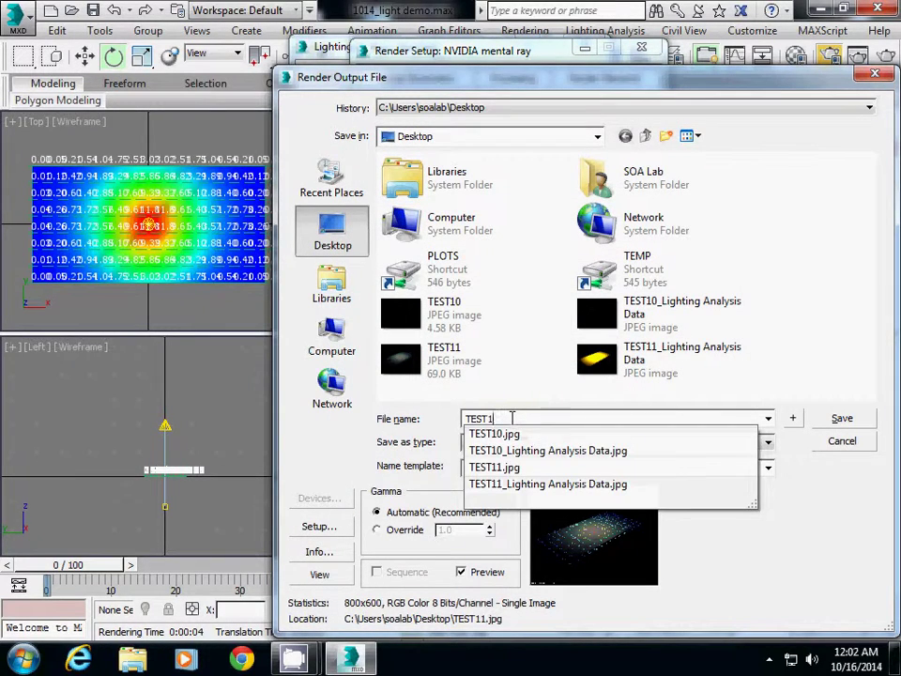
text(2)
click(842, 417)
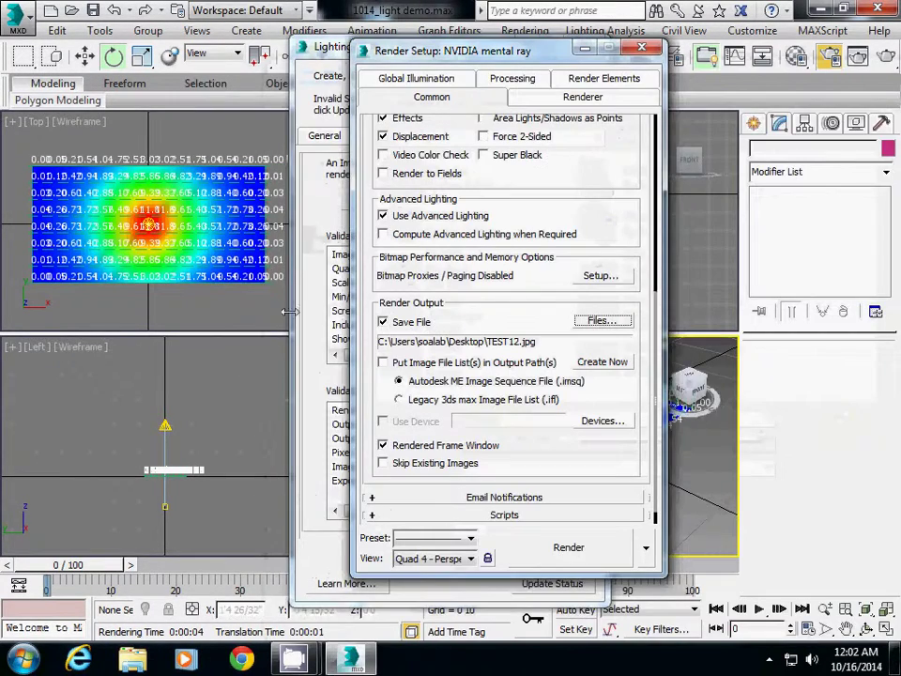
click(175, 225)
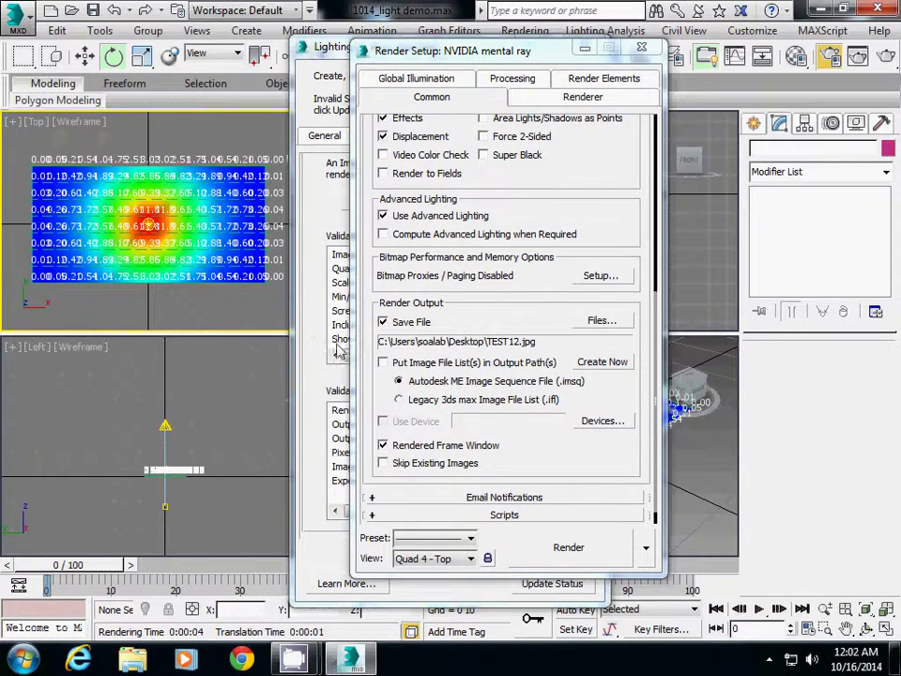
click(541, 216)
drag(542, 215, 511, 292)
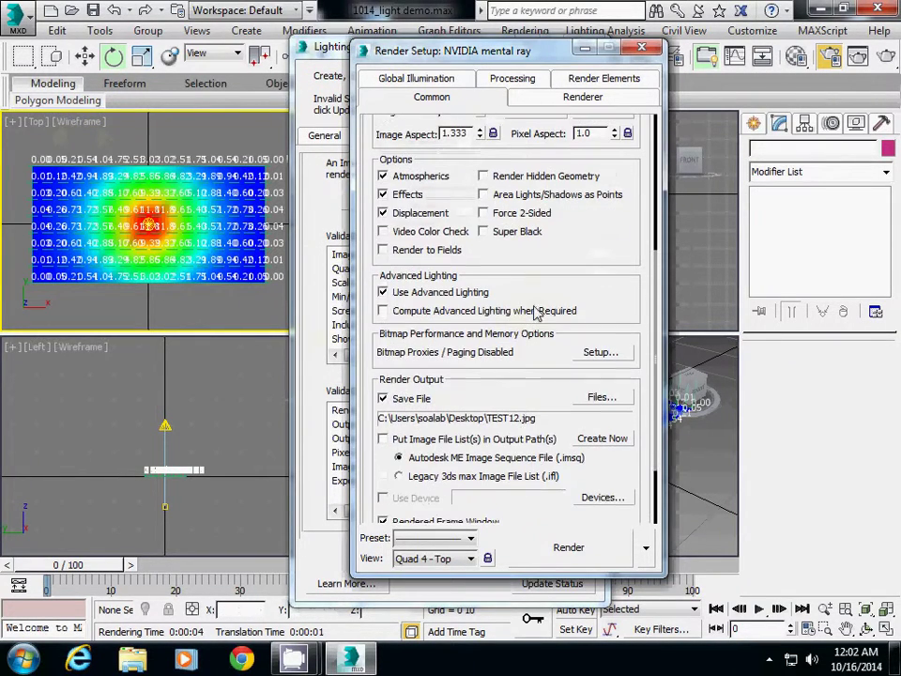
Render the Top view, then close the rendered frame and Lighting Analysis Data windows.
click(568, 547)
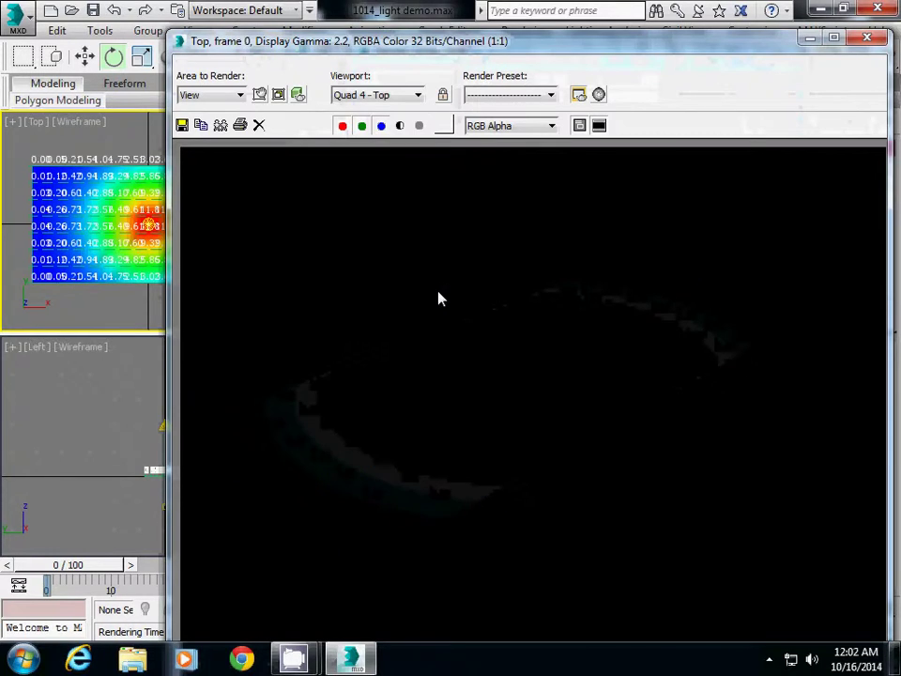
drag(402, 51, 334, 30)
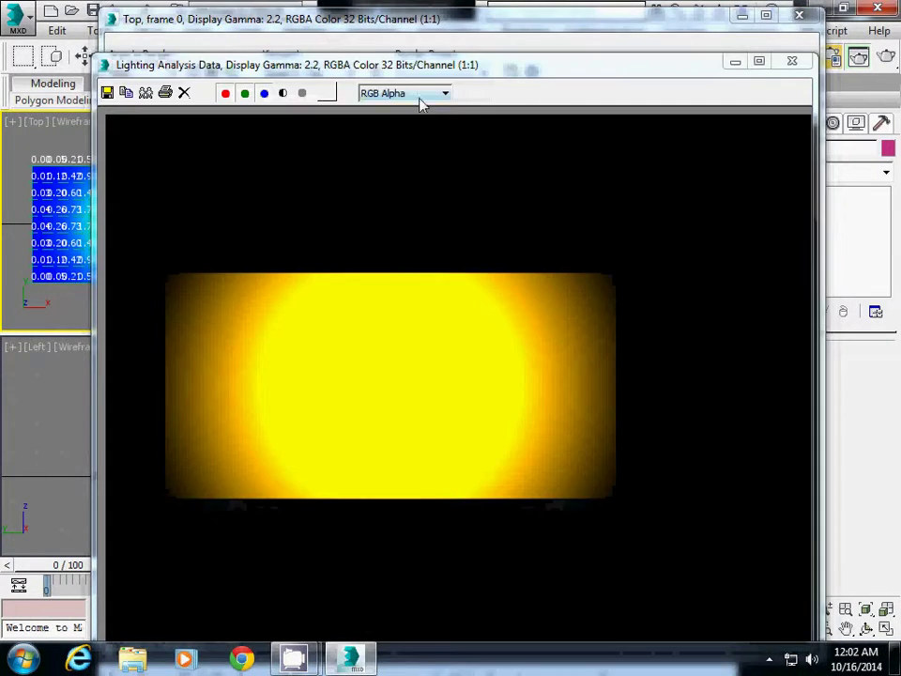
click(319, 28)
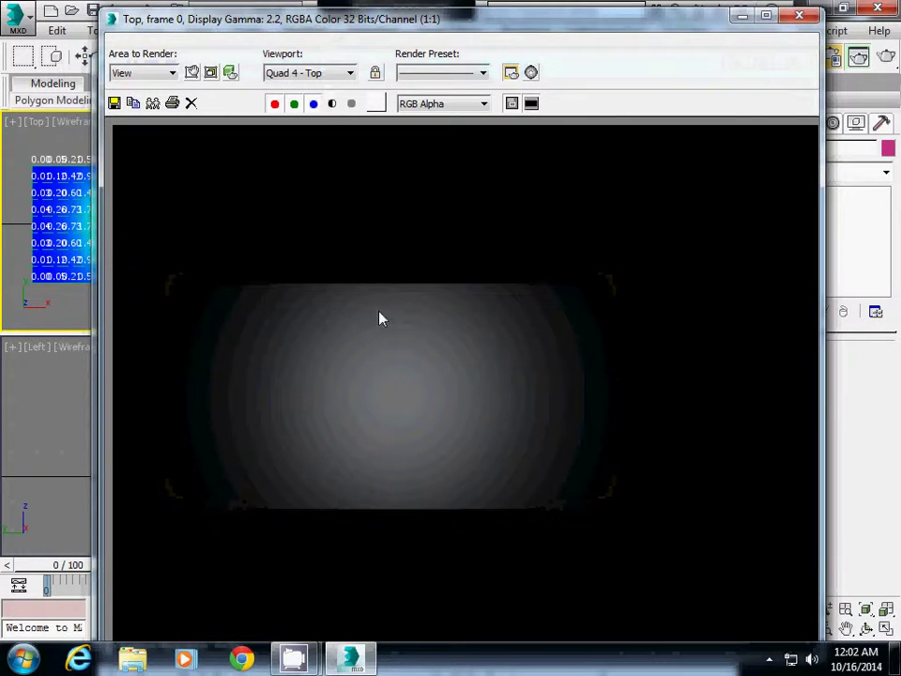
click(798, 19)
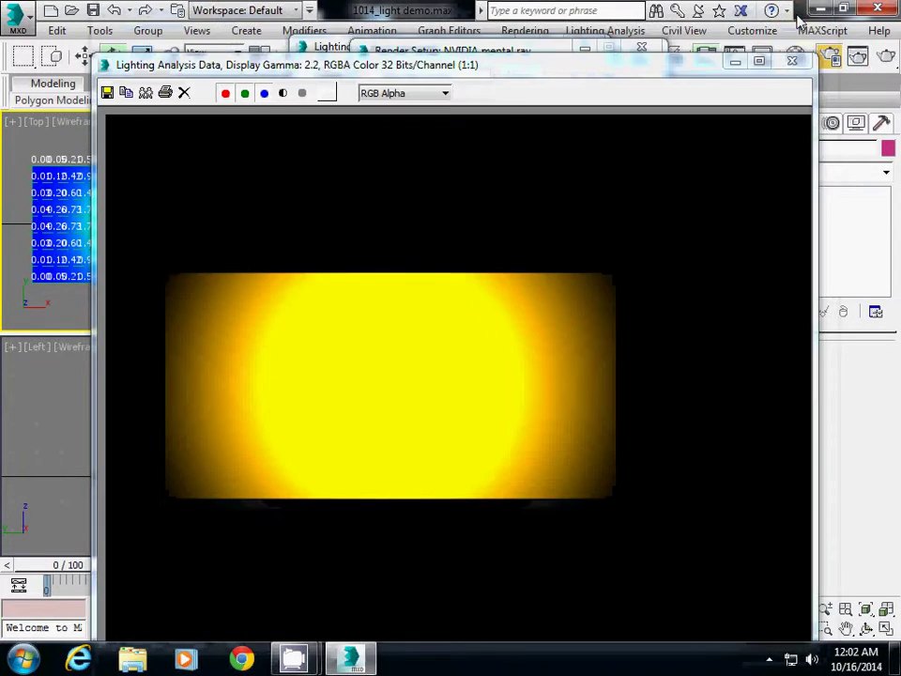
click(796, 63)
Move both dialogs aside, maximize the Perspective viewport and orbit to look down on the grid.
drag(428, 50, 92, 54)
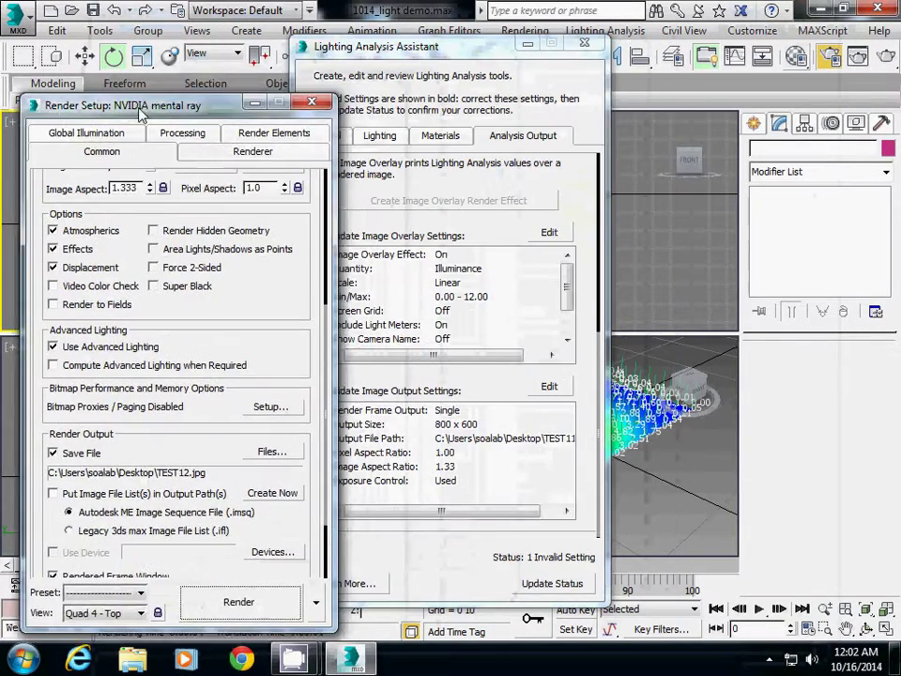
drag(335, 60, 31, 74)
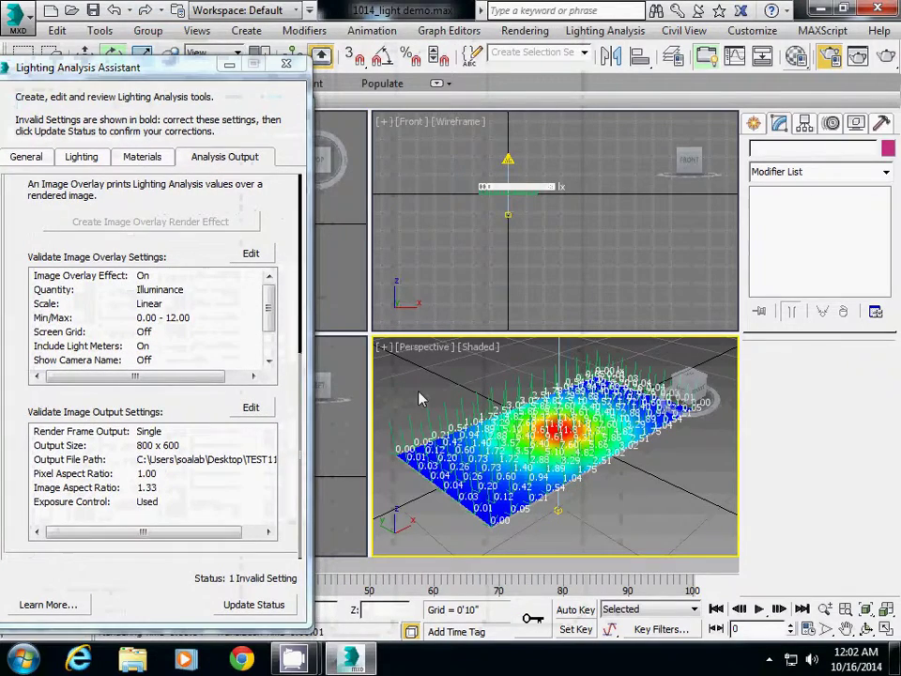
click(884, 628)
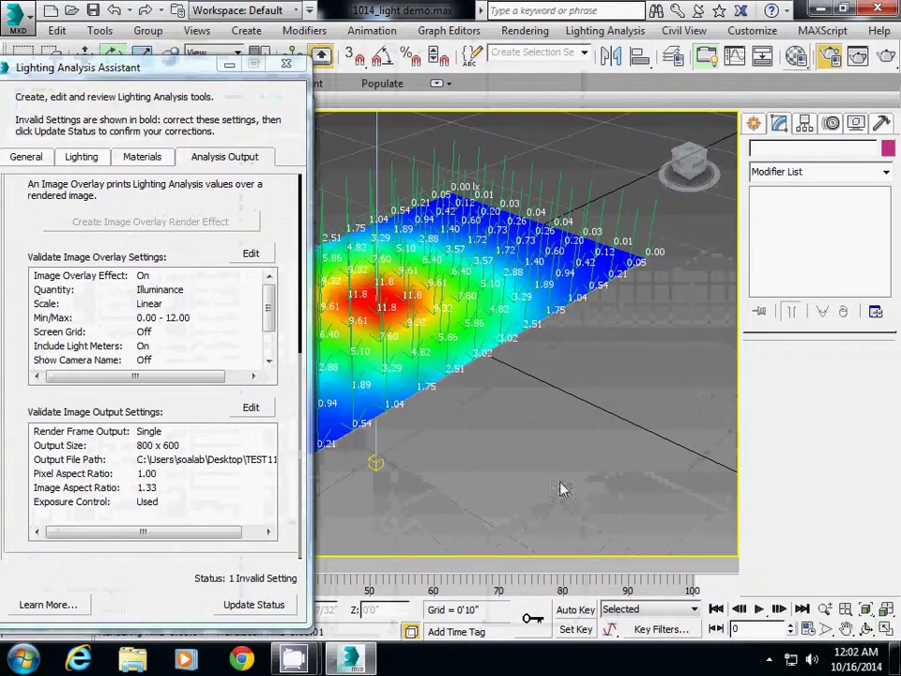
right_click(500, 293)
click(483, 353)
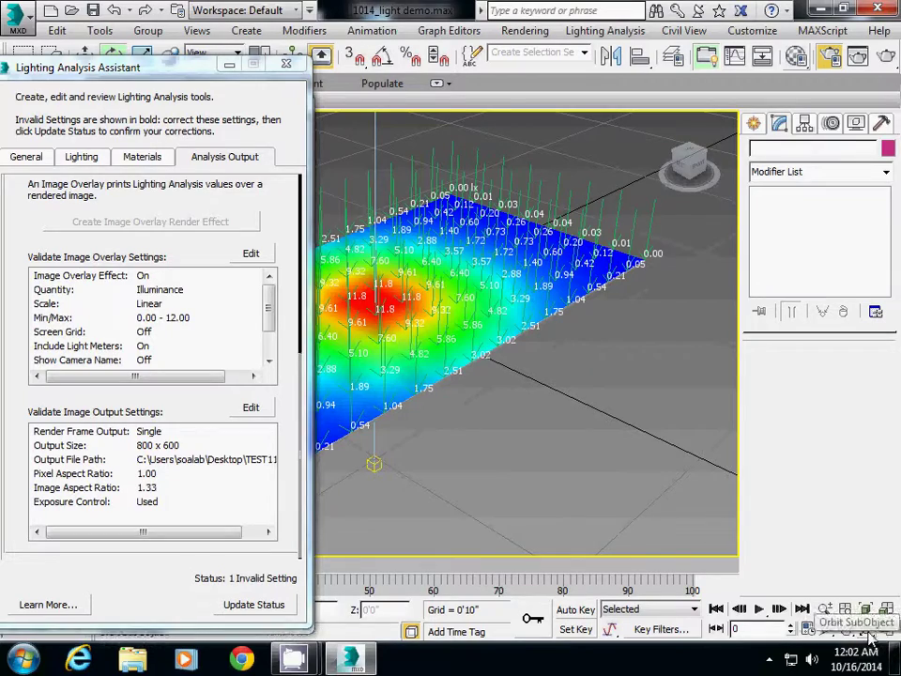
click(867, 629)
mouse_move(510, 364)
mouse_down()
mouse_move(422, 348)
mouse_move(412, 363)
mouse_move(307, 275)
mouse_up()
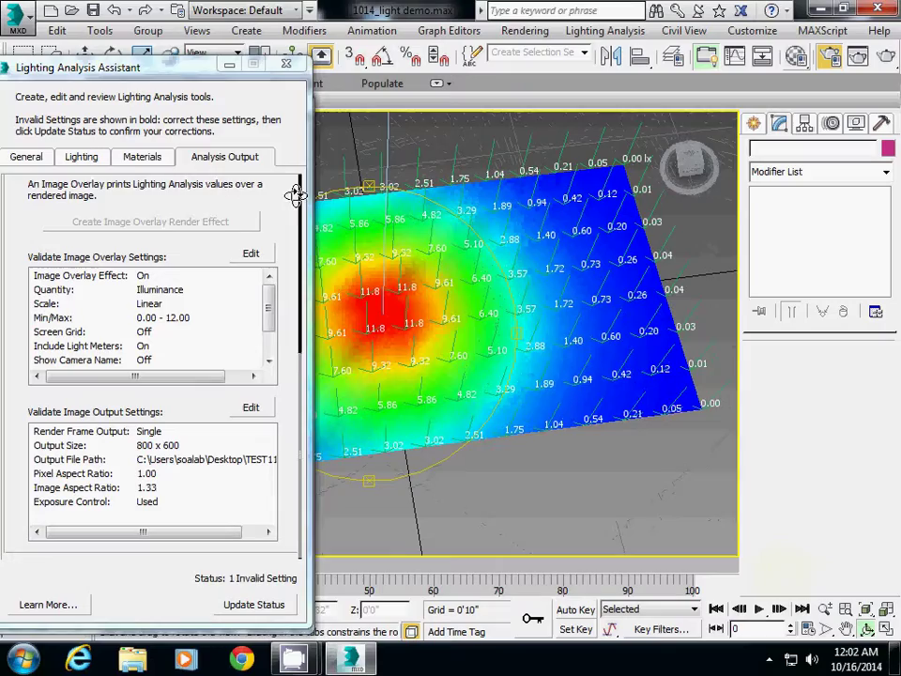
mouse_move(152, 62)
mouse_down()
mouse_move(183, 101)
mouse_move(673, 435)
mouse_move(413, 524)
mouse_up()
mouse_move(408, 367)
middle_down()
mouse_move(457, 376)
mouse_move(419, 379)
mouse_move(426, 432)
mouse_move(402, 446)
middle_up()
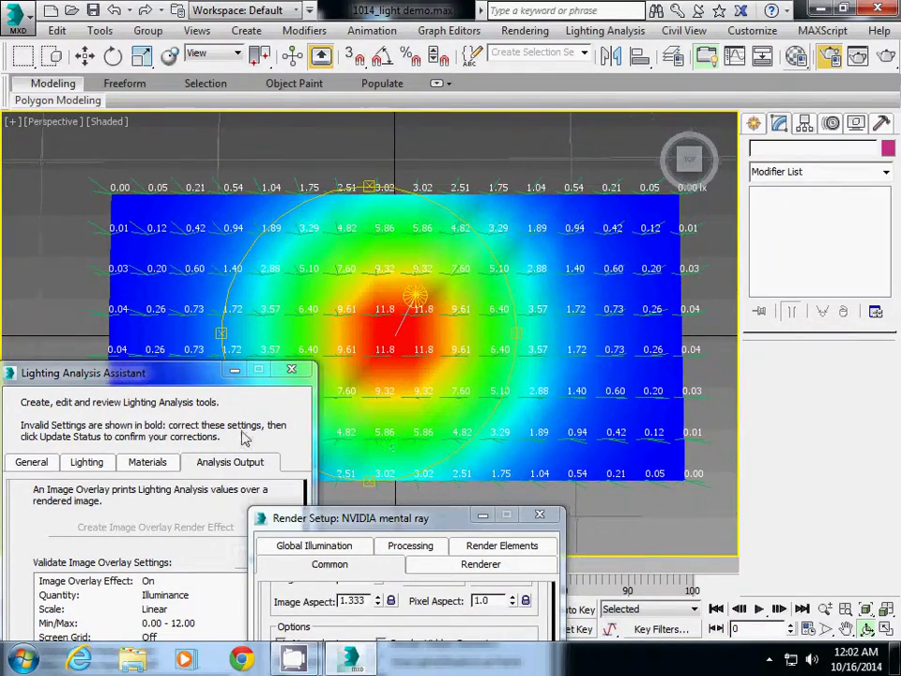
Rename the render output to TEST13.jpg and render the perspective view.
drag(188, 386, 260, 99)
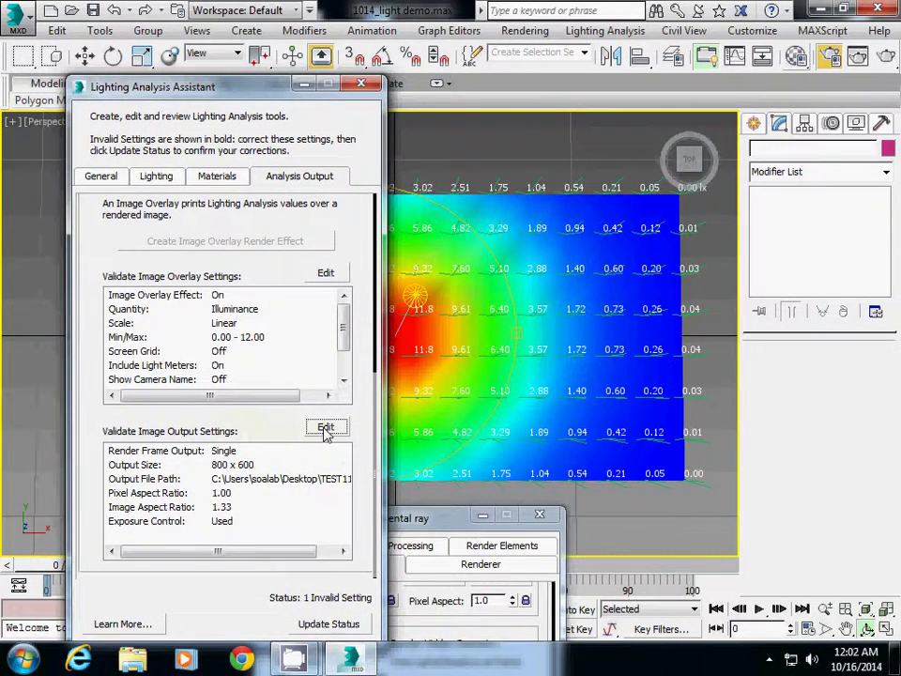
click(441, 535)
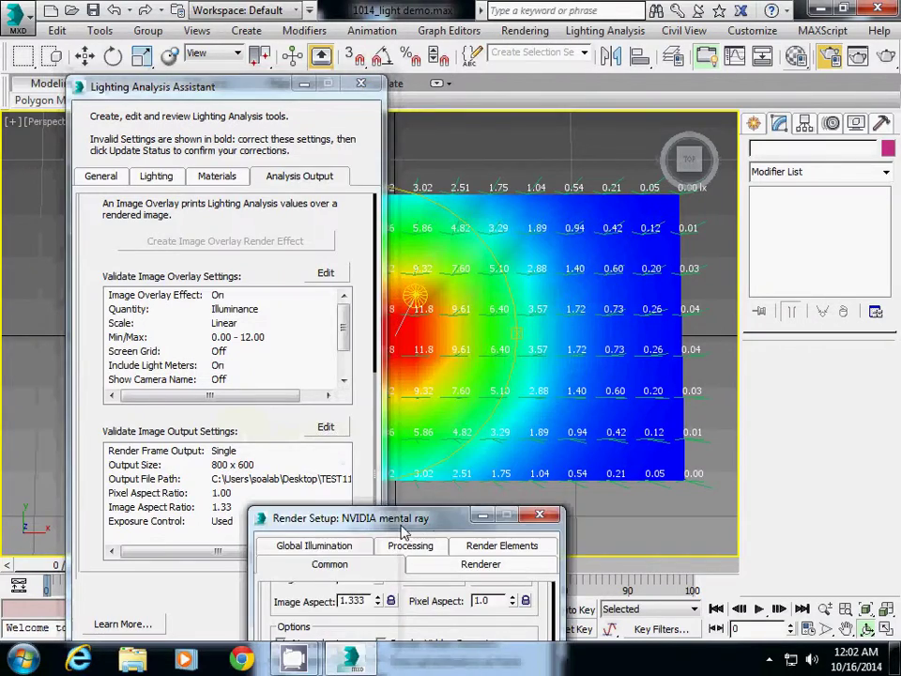
drag(329, 514, 230, 62)
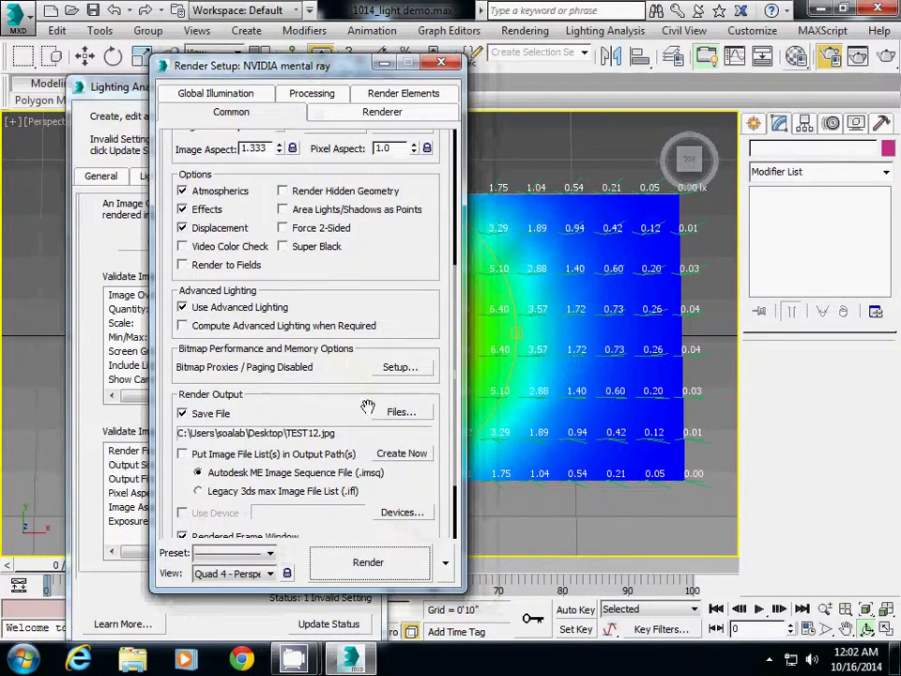
click(401, 413)
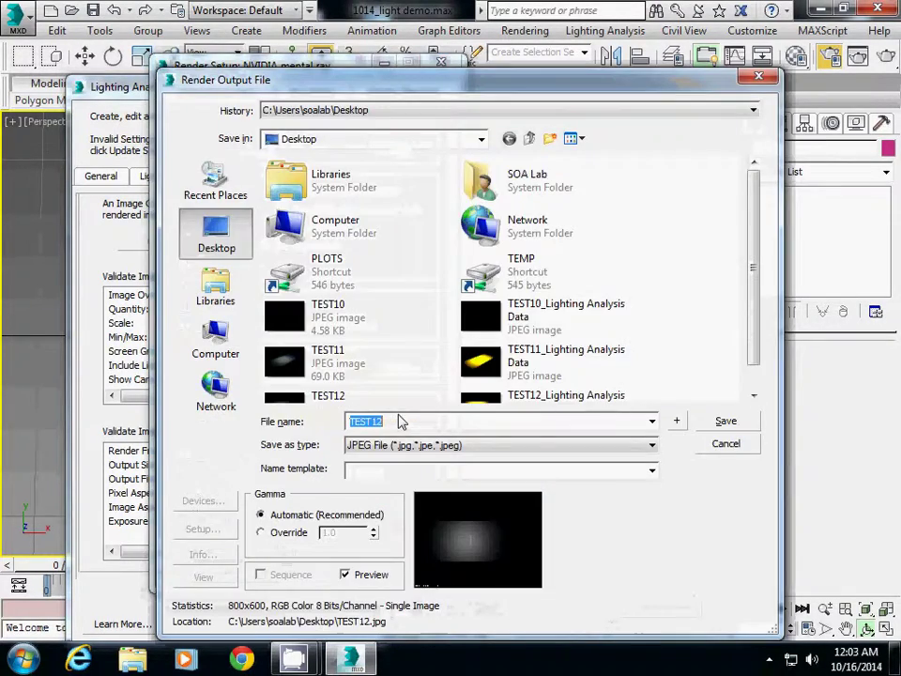
click(397, 420)
key(BackSpace)
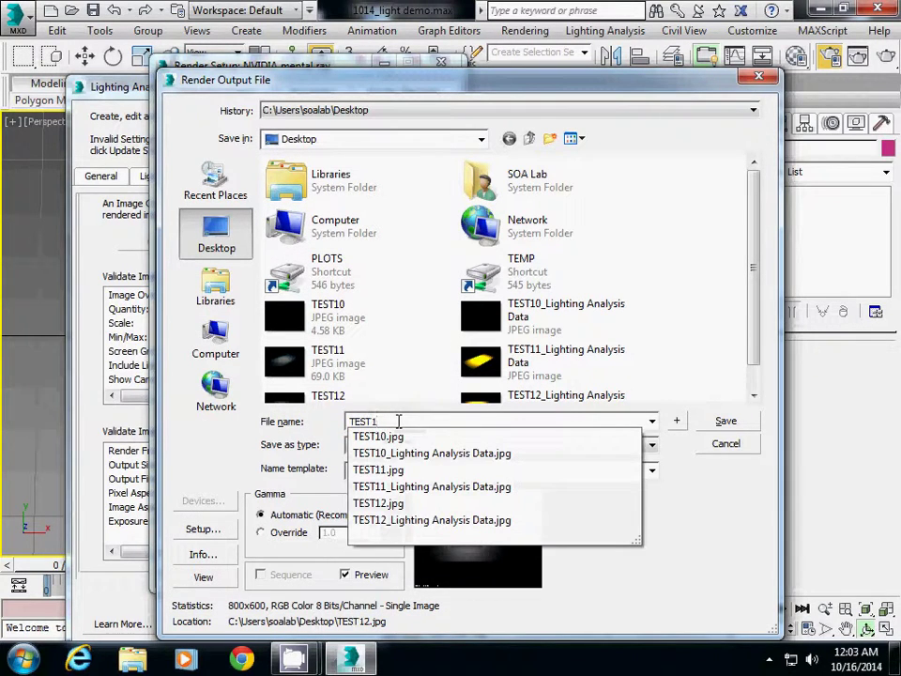
text(3)
click(711, 421)
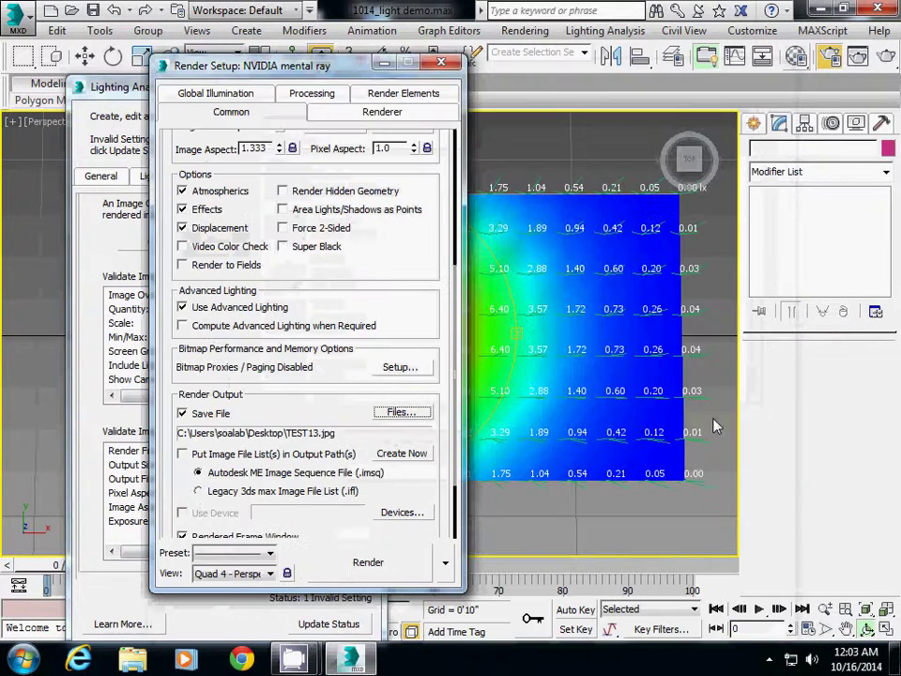
click(386, 561)
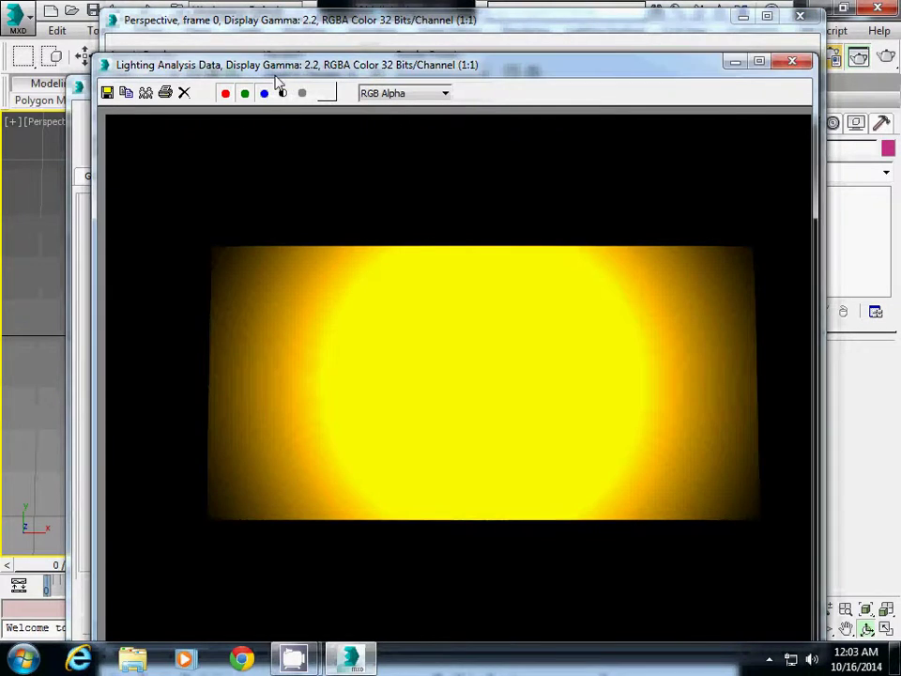
Arrange the windows to inspect the rendered frame's full grid of lux values.
drag(721, 60, 623, 75)
click(723, 111)
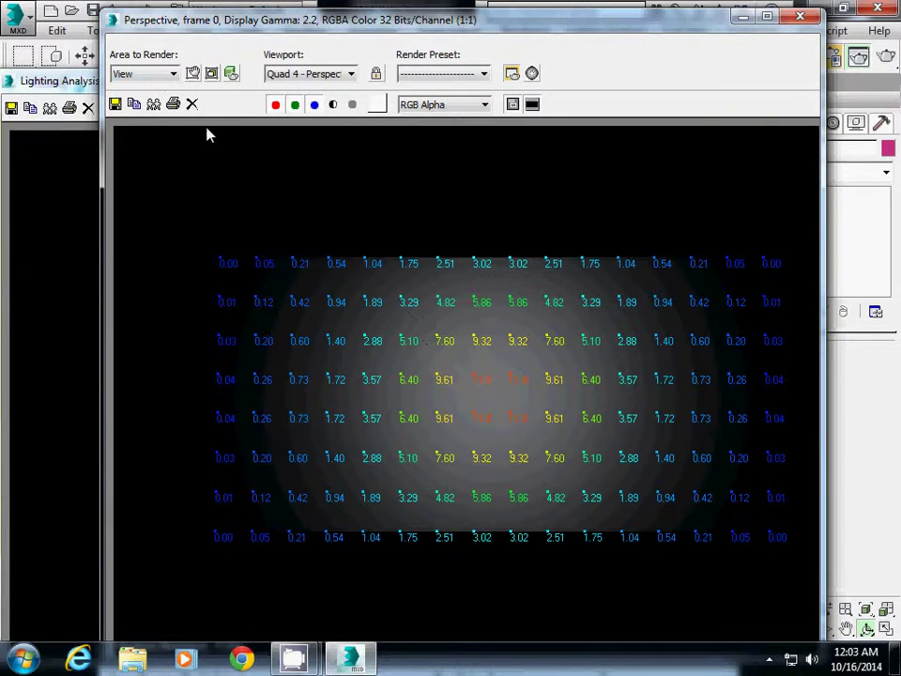
drag(153, 31, 342, 38)
drag(191, 84, 132, 308)
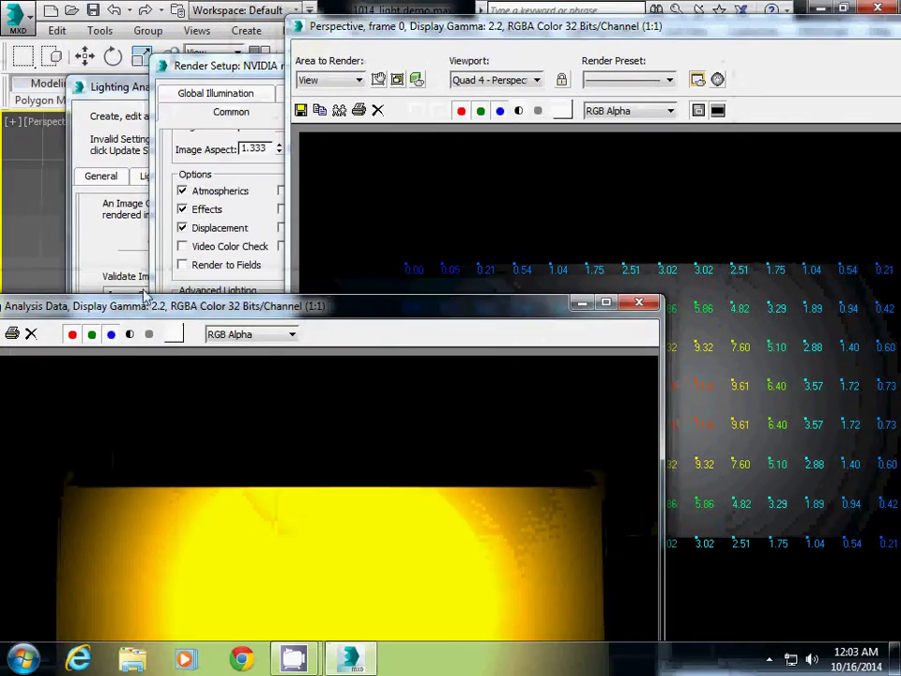
drag(205, 84, 121, 403)
drag(150, 60, 82, 361)
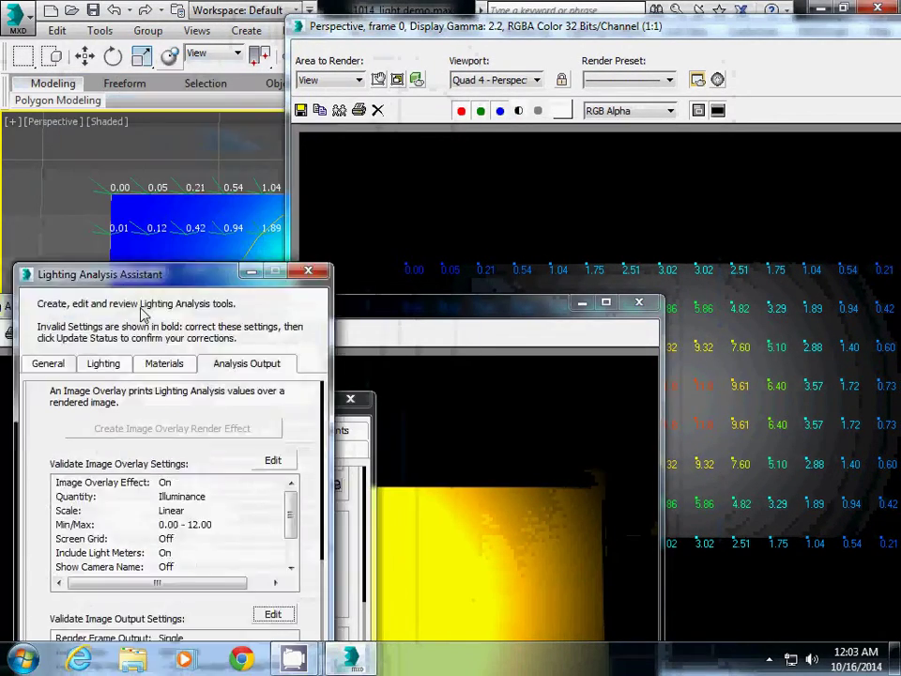
drag(348, 26, 454, 15)
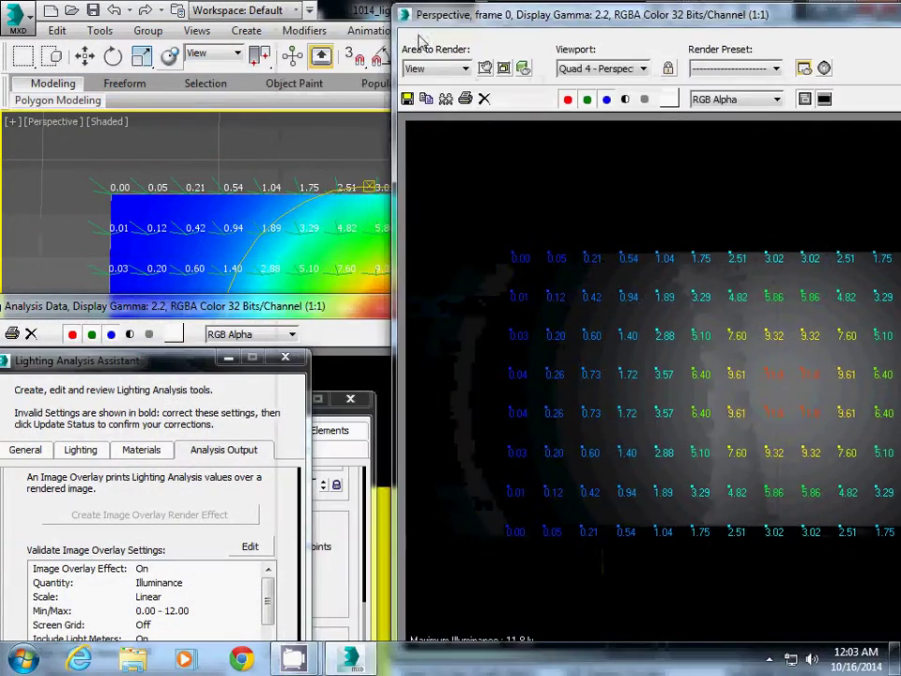
Close the Assistant, Render Setup, the Lighting Analysis Data image and the rendered frame.
click(285, 357)
click(350, 398)
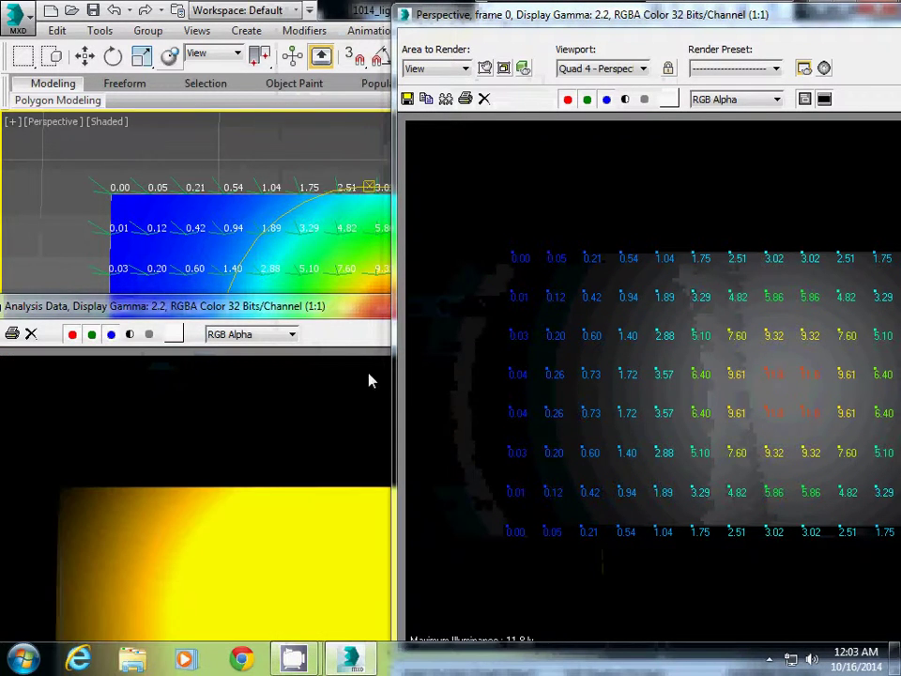
click(371, 308)
click(639, 302)
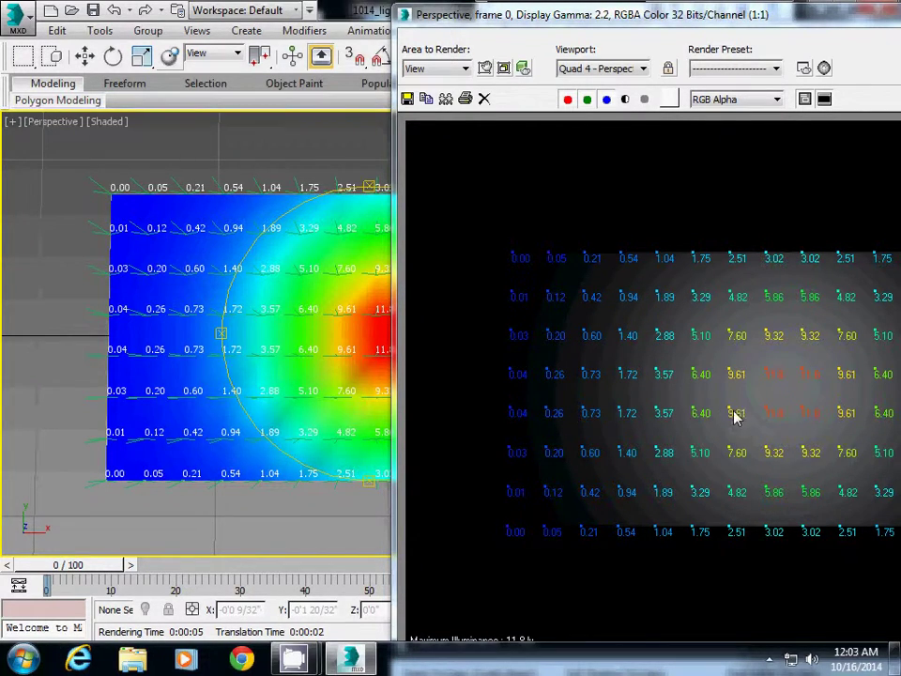
drag(617, 27, 267, 24)
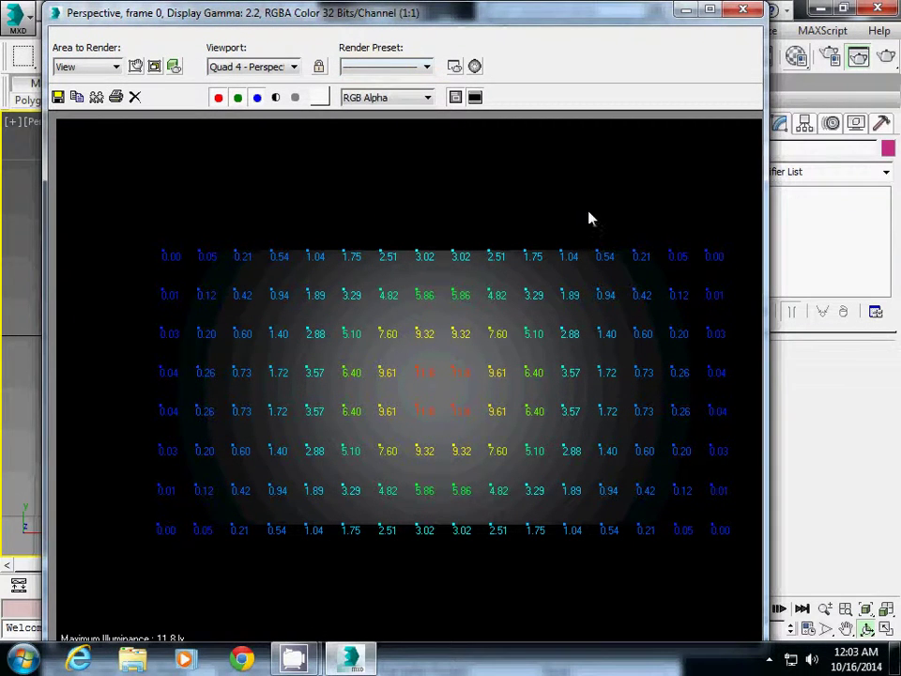
click(742, 9)
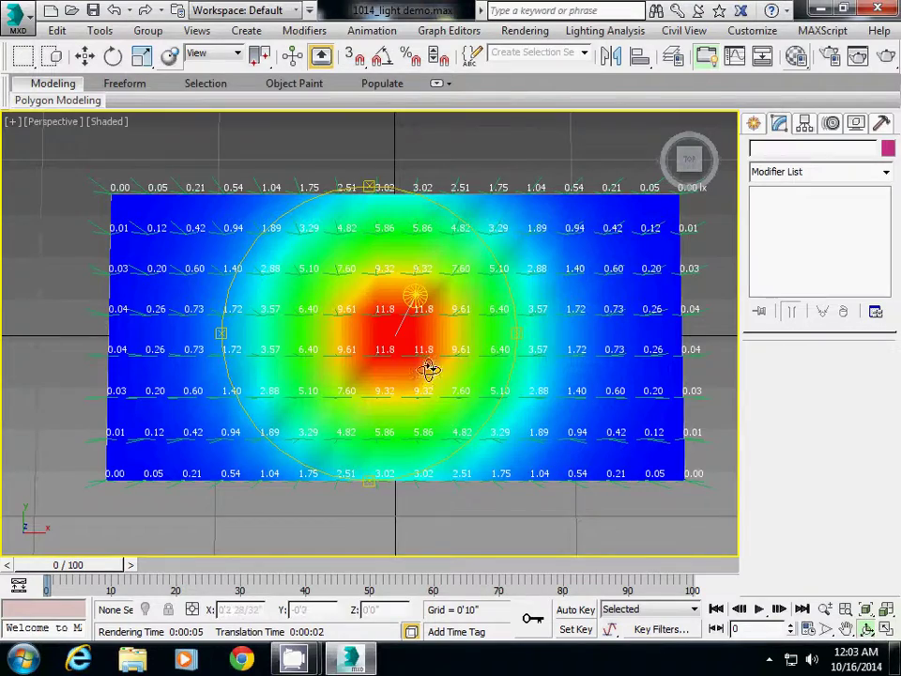
drag(428, 367, 410, 355)
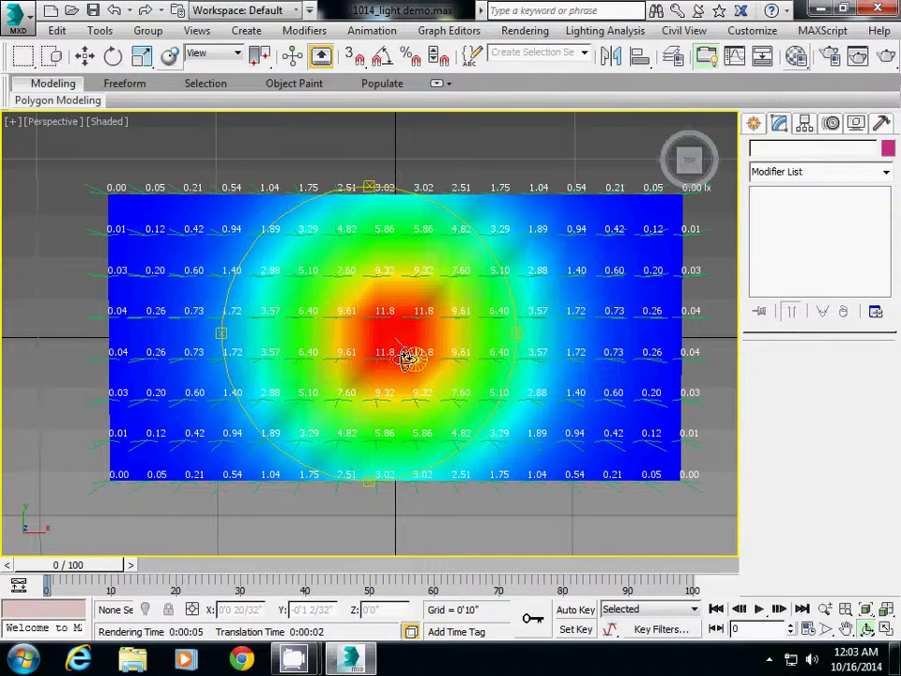